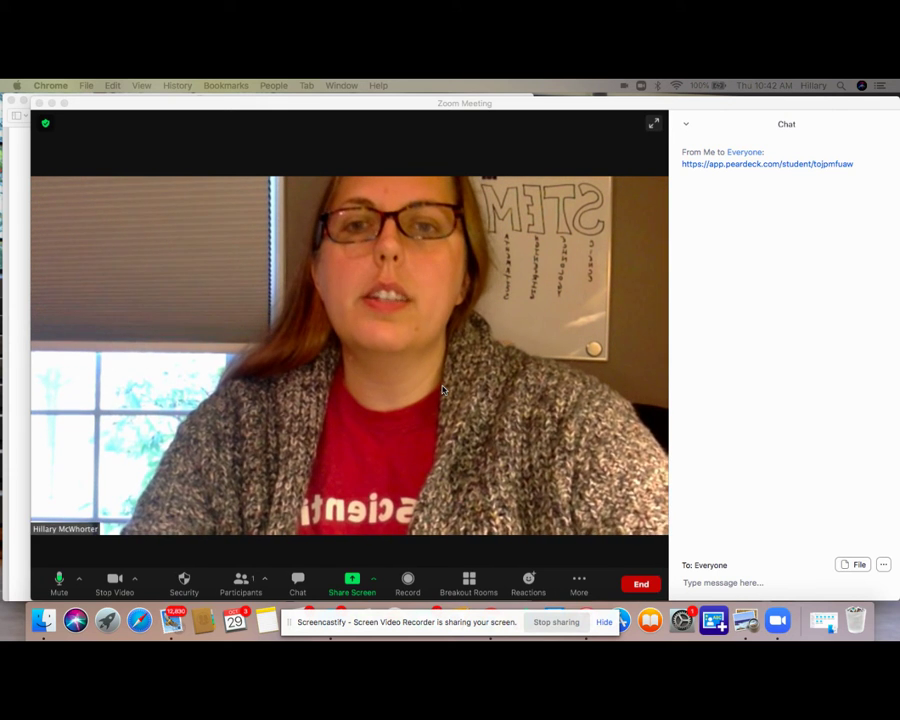
Open the peardeck.com student link posted in the Zoom meeting chat.
click(775, 168)
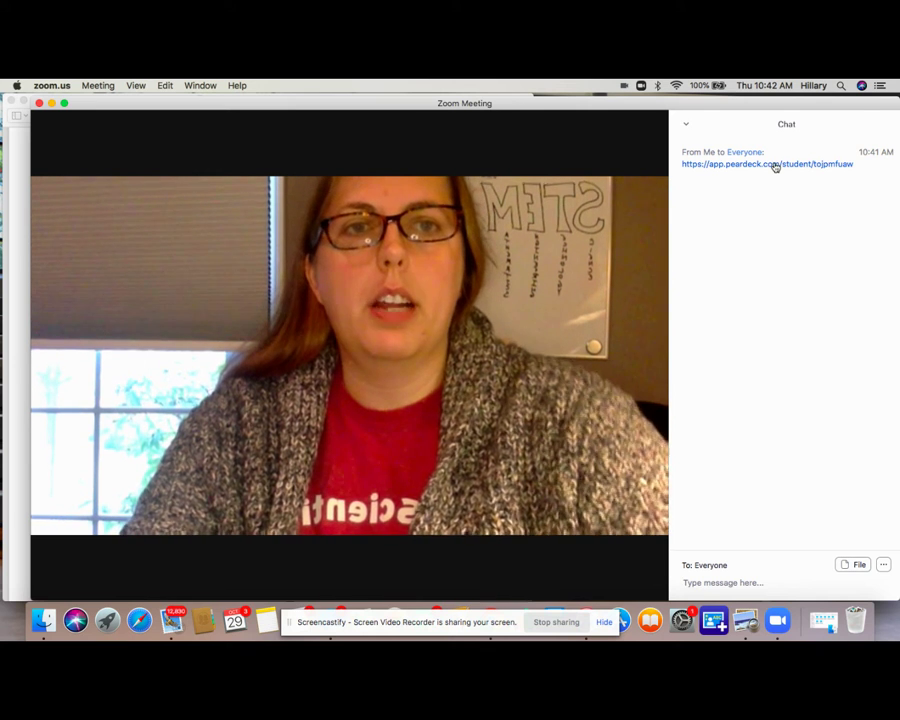
click(775, 165)
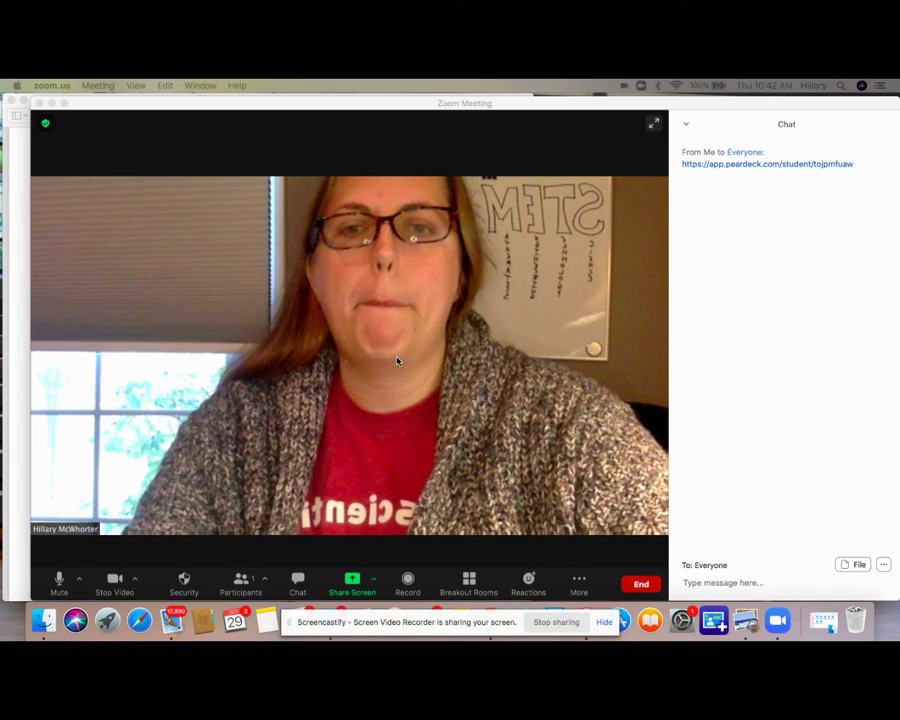
click(351, 586)
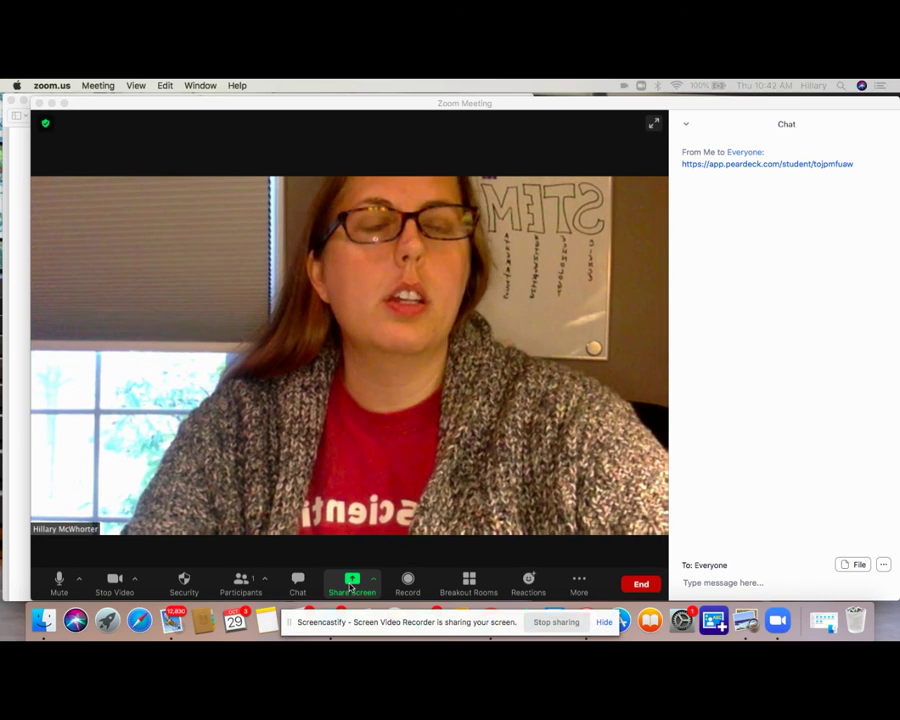
click(351, 586)
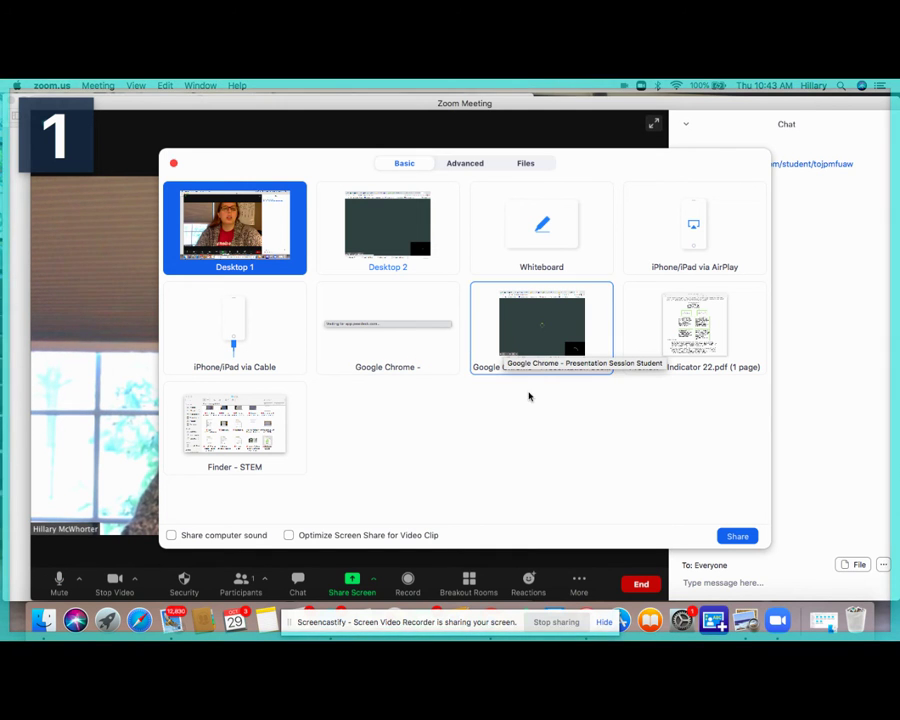
click(173, 163)
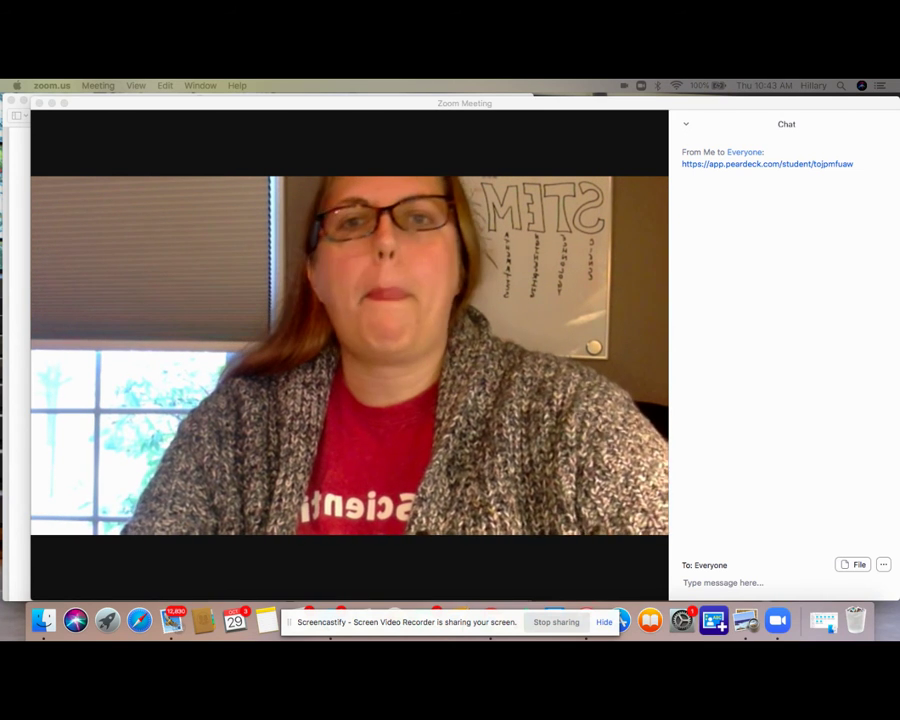
click(740, 163)
Move the Pear Deck window left and answer the mood check-in with the neutral face.
drag(693, 226, 496, 207)
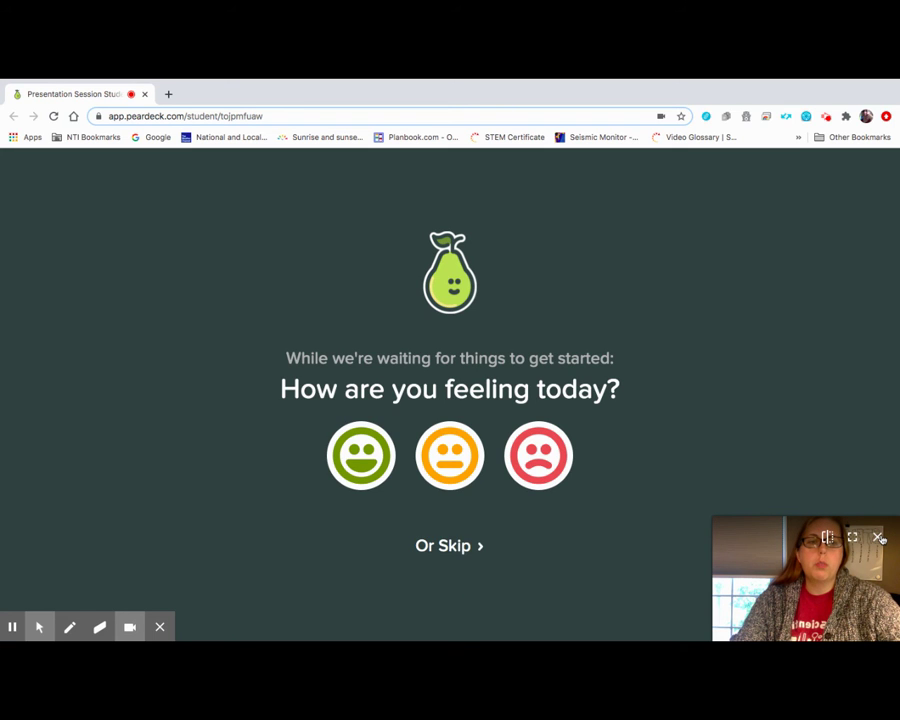
click(880, 539)
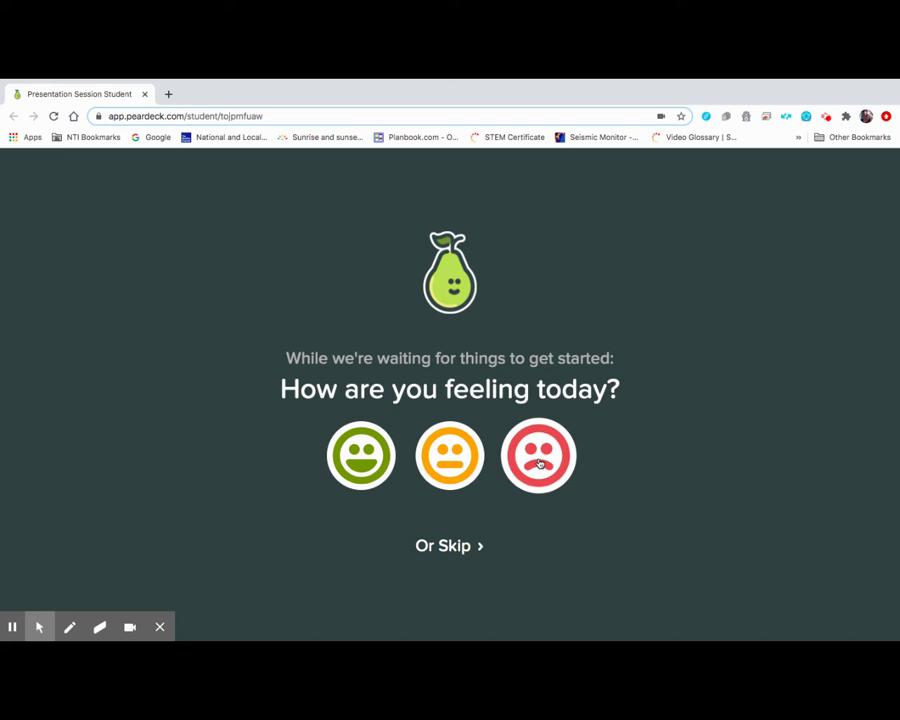
click(456, 452)
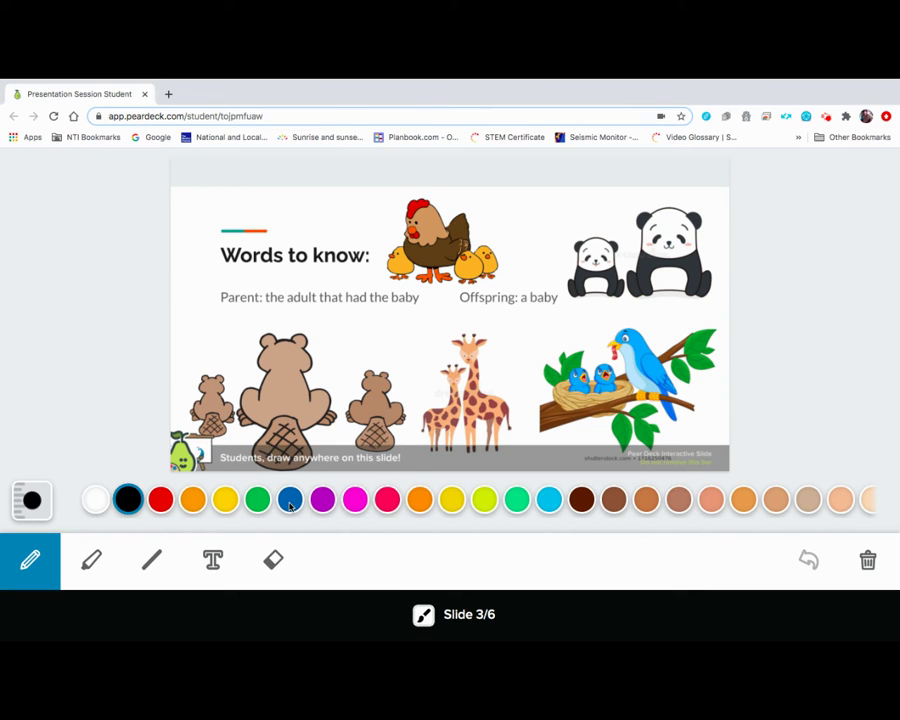
Circle the hen, big panda and blue bird in blue.
click(290, 500)
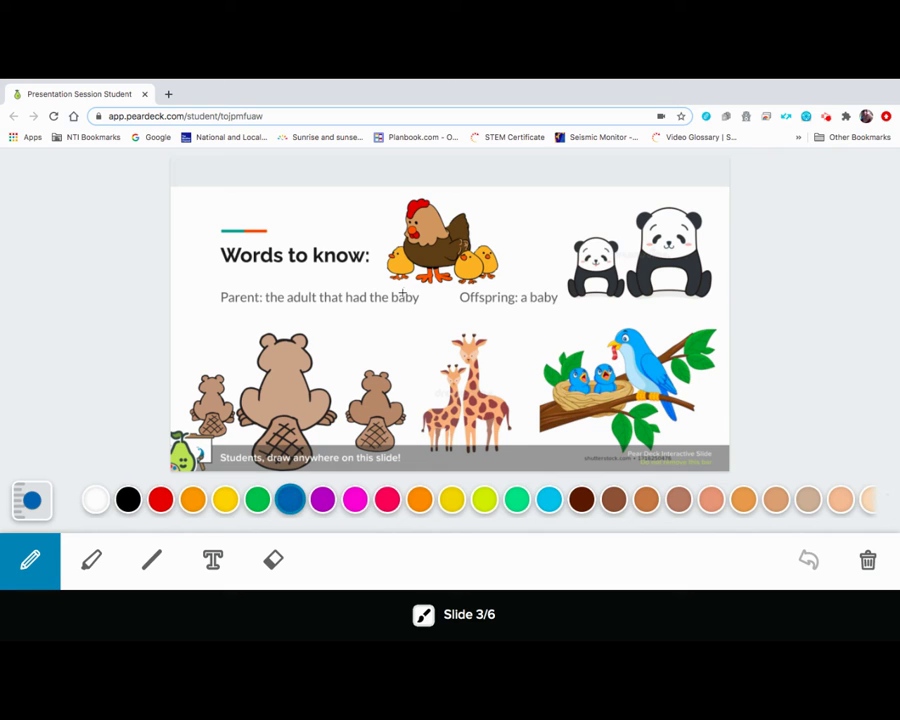
mouse_move(408, 294)
mouse_down()
mouse_move(447, 213)
mouse_move(430, 195)
mouse_move(400, 232)
mouse_move(406, 284)
mouse_move(425, 292)
mouse_up()
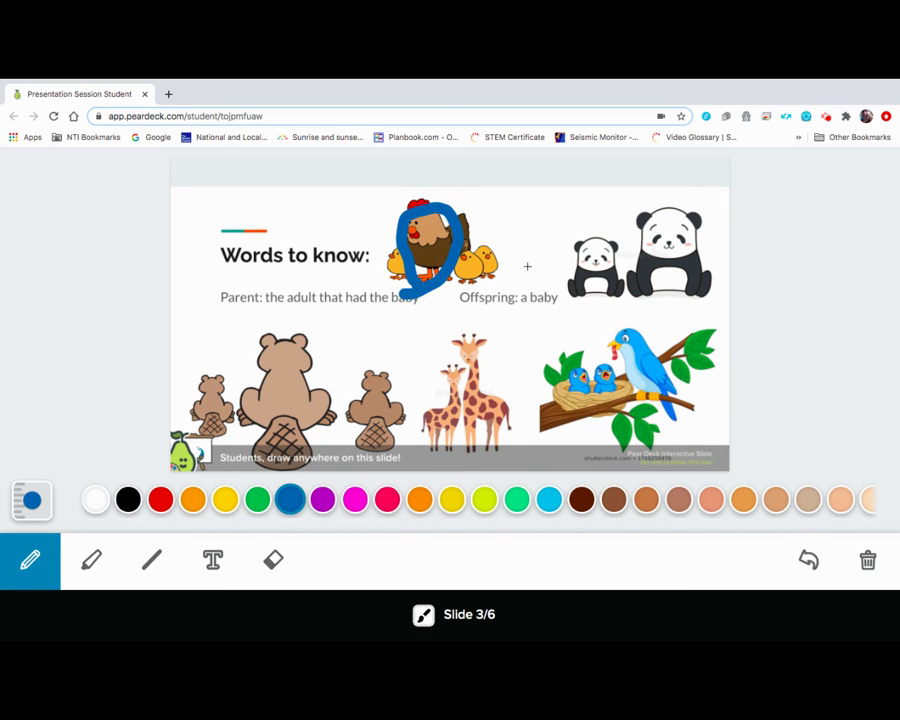
mouse_move(632, 212)
mouse_down()
mouse_move(643, 261)
mouse_move(669, 279)
mouse_move(672, 198)
mouse_move(610, 192)
mouse_move(615, 222)
mouse_up()
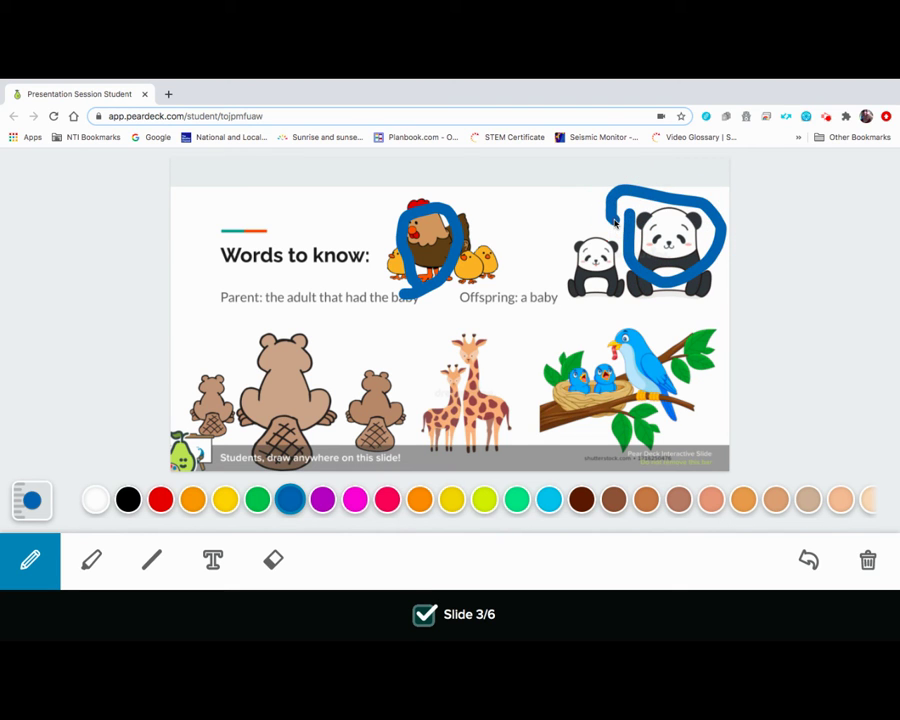
right_click(663, 341)
click(665, 337)
mouse_move(653, 337)
mouse_down()
mouse_move(608, 322)
mouse_move(614, 378)
mouse_move(672, 378)
mouse_move(660, 327)
mouse_up()
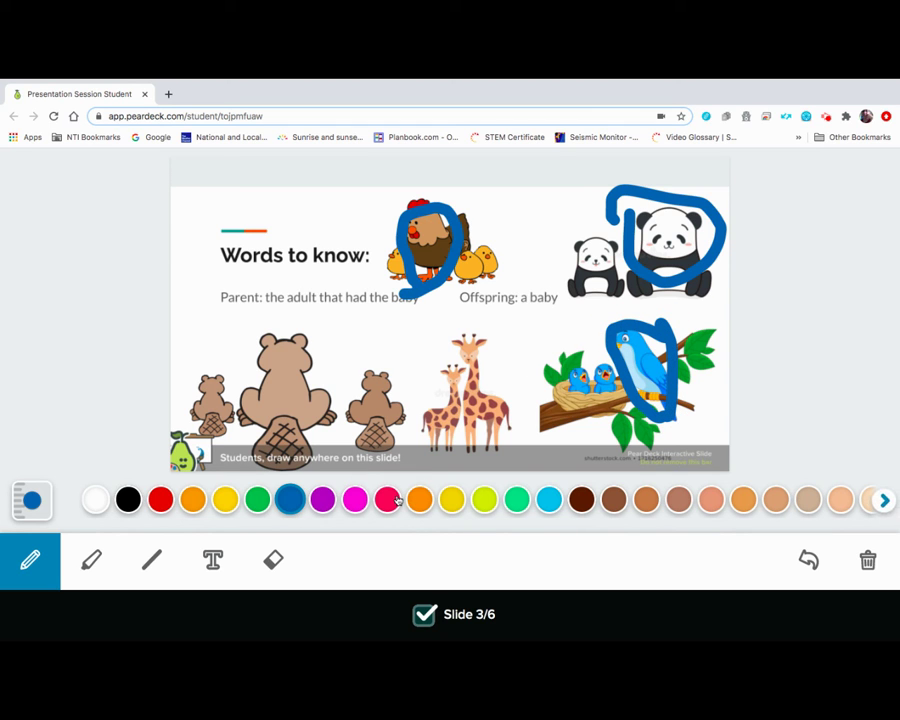
Circle the small beaver and small giraffe in red.
click(160, 499)
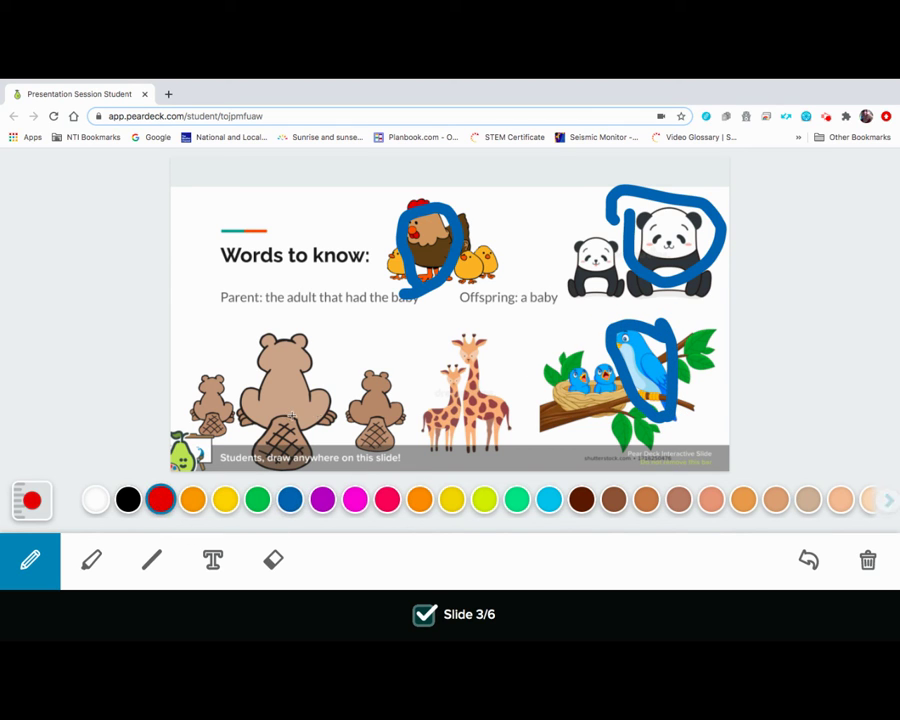
mouse_move(245, 411)
mouse_down()
mouse_move(201, 361)
mouse_move(181, 412)
mouse_move(220, 428)
mouse_move(246, 408)
mouse_up()
mouse_move(459, 383)
mouse_down()
mouse_move(432, 366)
mouse_move(420, 420)
mouse_move(455, 418)
mouse_move(461, 383)
mouse_up()
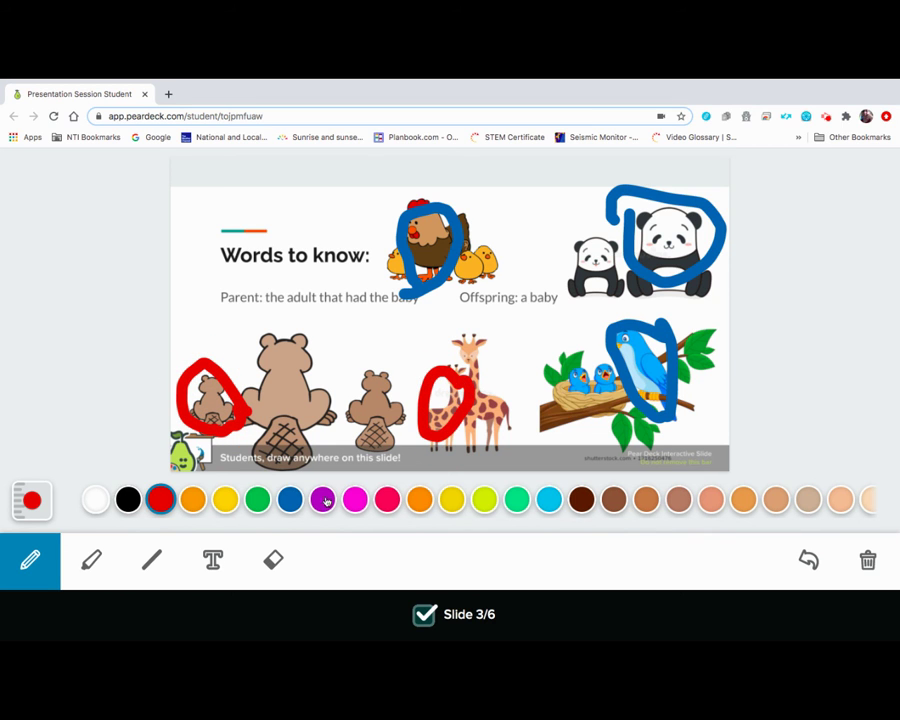
Add dark brown 'Type Something' text above the small beaver.
click(212, 562)
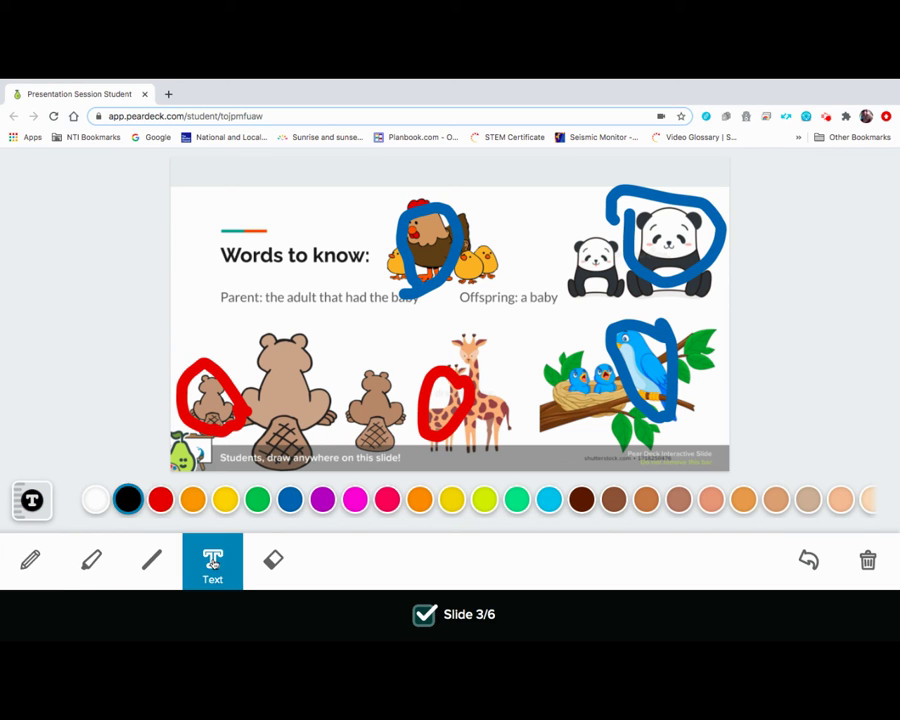
click(580, 500)
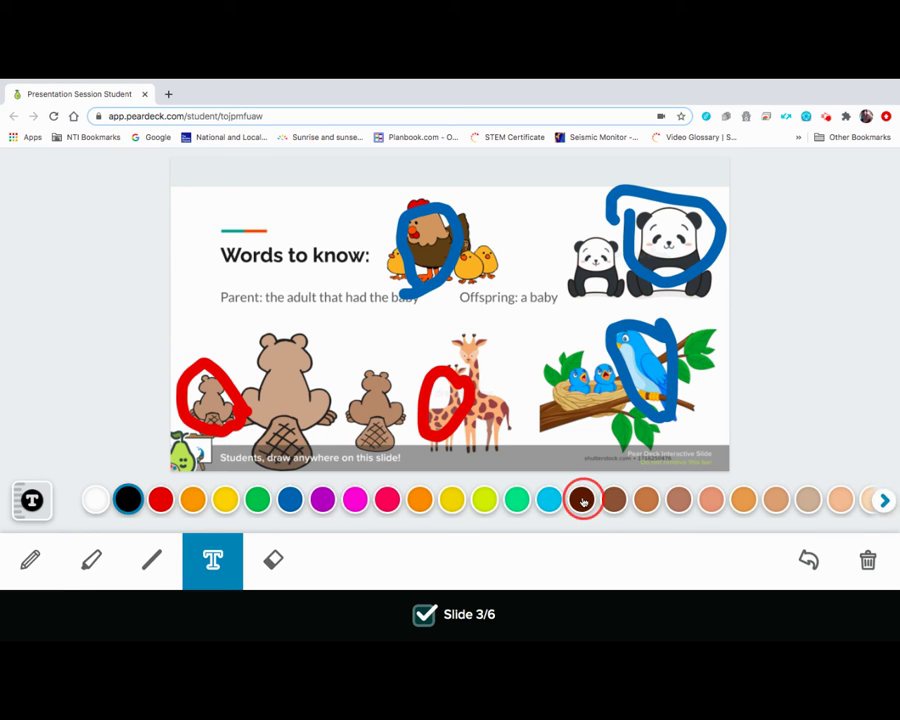
click(346, 335)
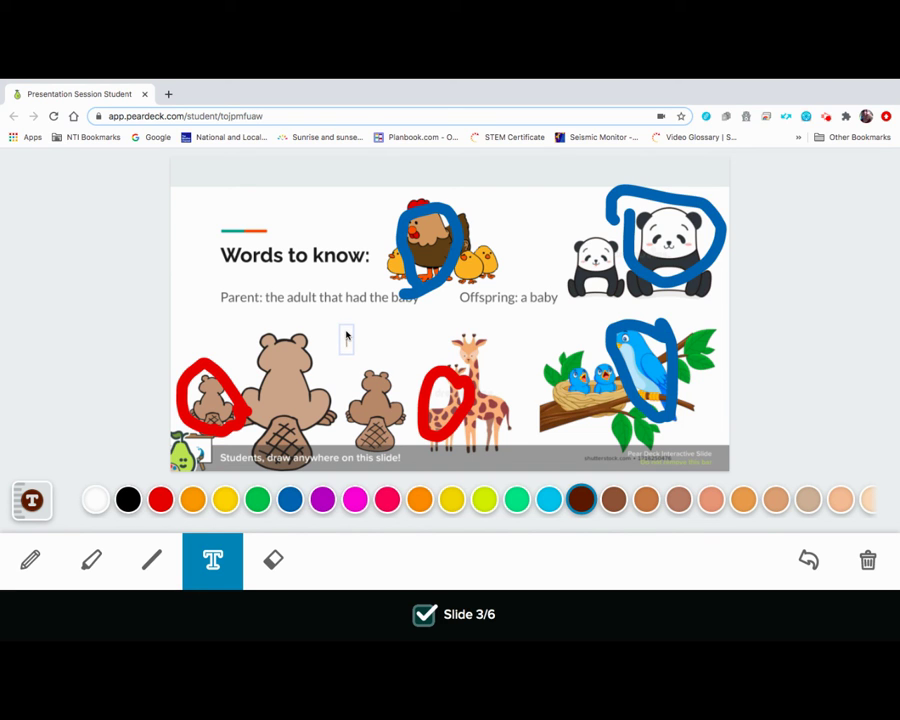
text(Type )
text(Something)
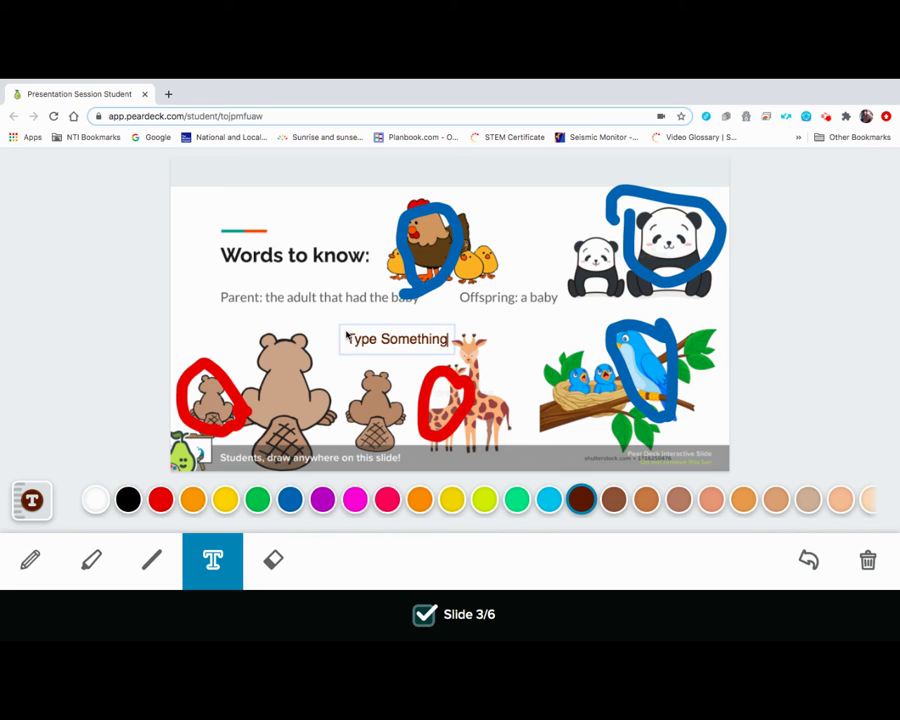
Enlarge the 'Type Something' text with the size slider.
click(32, 501)
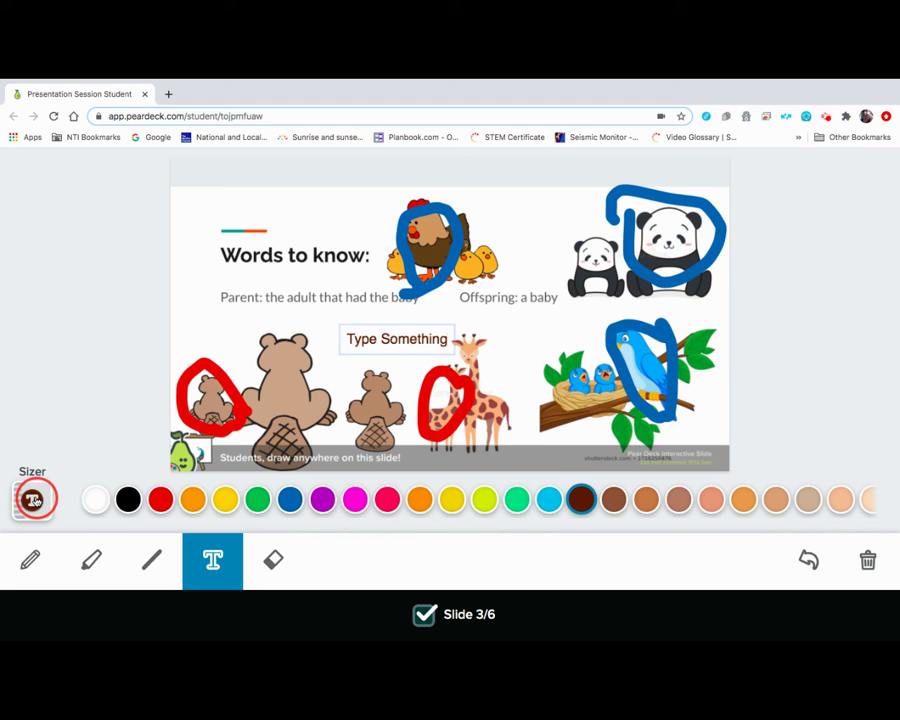
drag(31, 432, 33, 411)
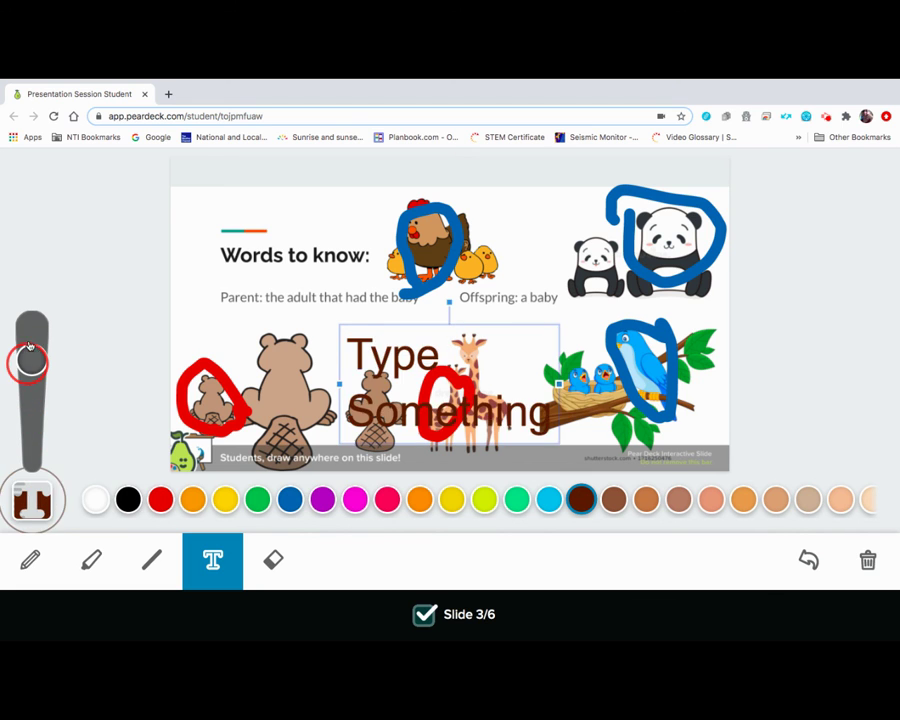
click(35, 444)
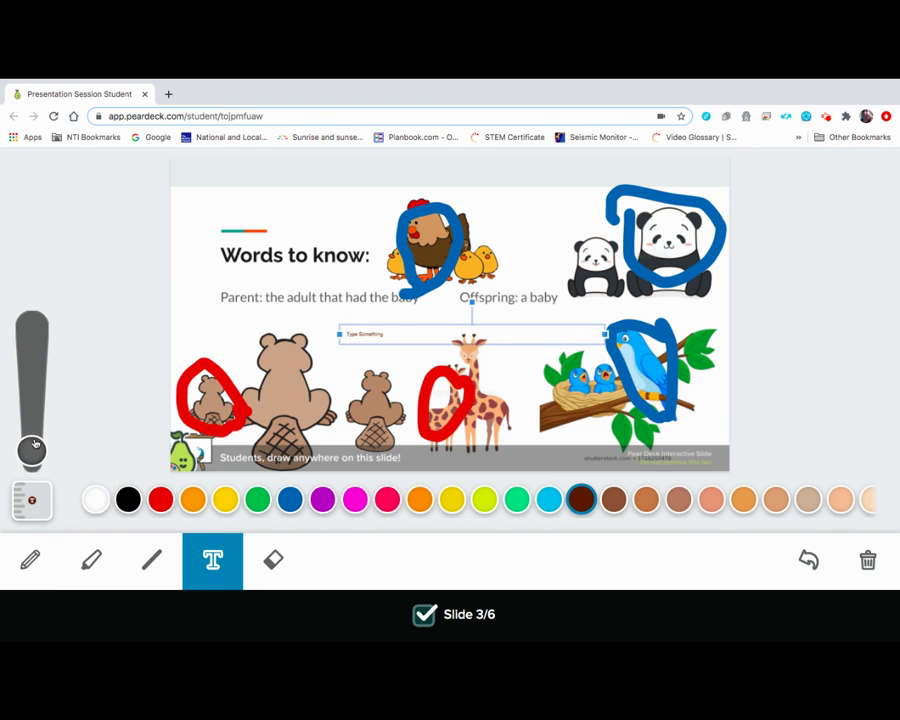
drag(35, 442, 32, 390)
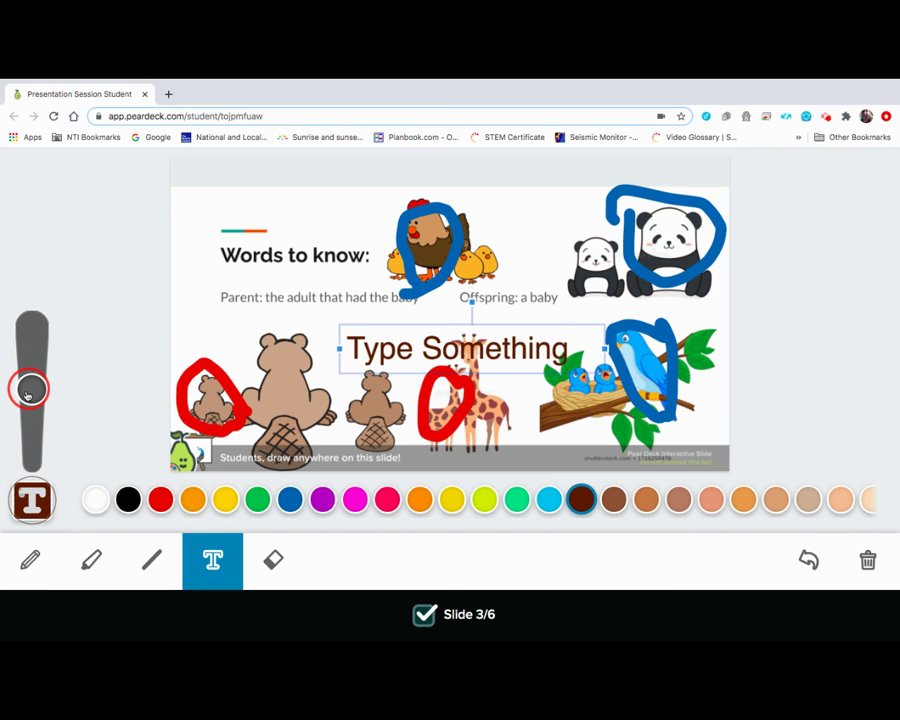
Erase the red loop around the small giraffe and close the Pear Deck tab.
click(273, 560)
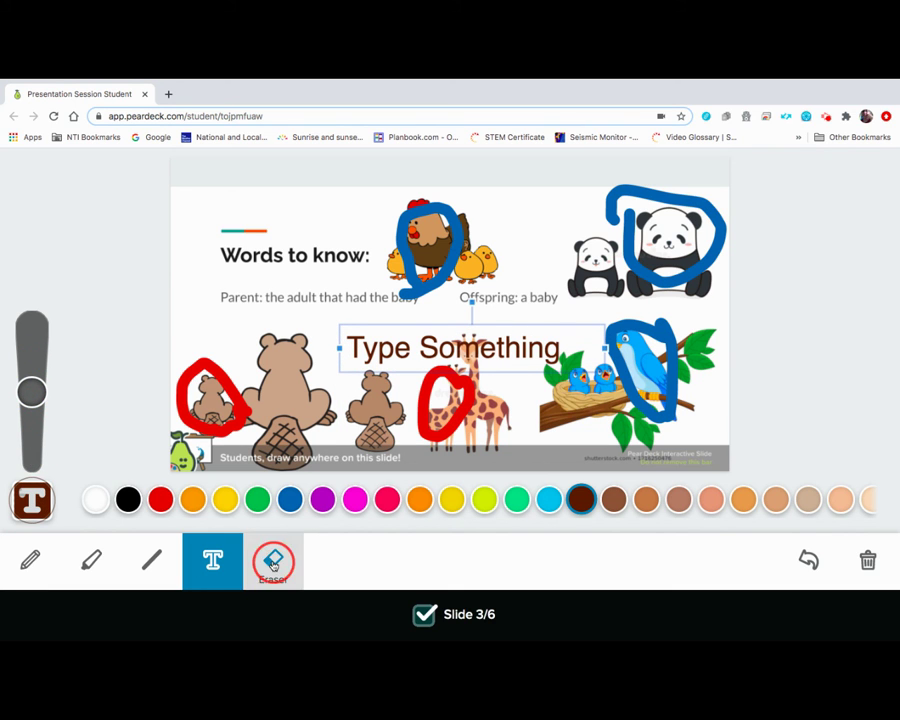
mouse_move(443, 390)
mouse_down()
mouse_move(450, 373)
mouse_move(428, 412)
mouse_move(453, 400)
mouse_up()
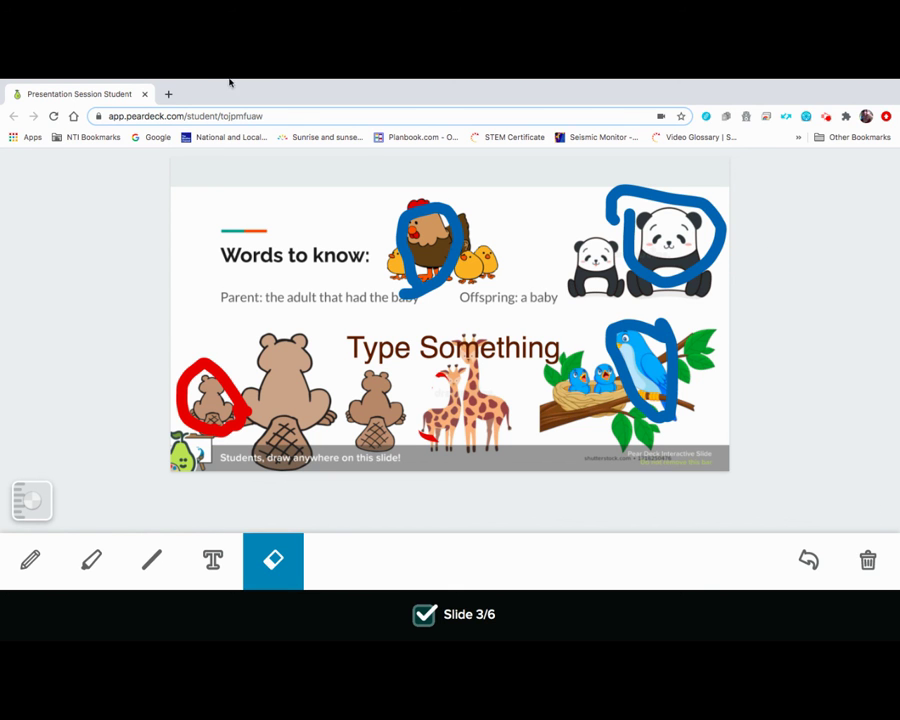
click(146, 95)
mouse_move(589, 584)
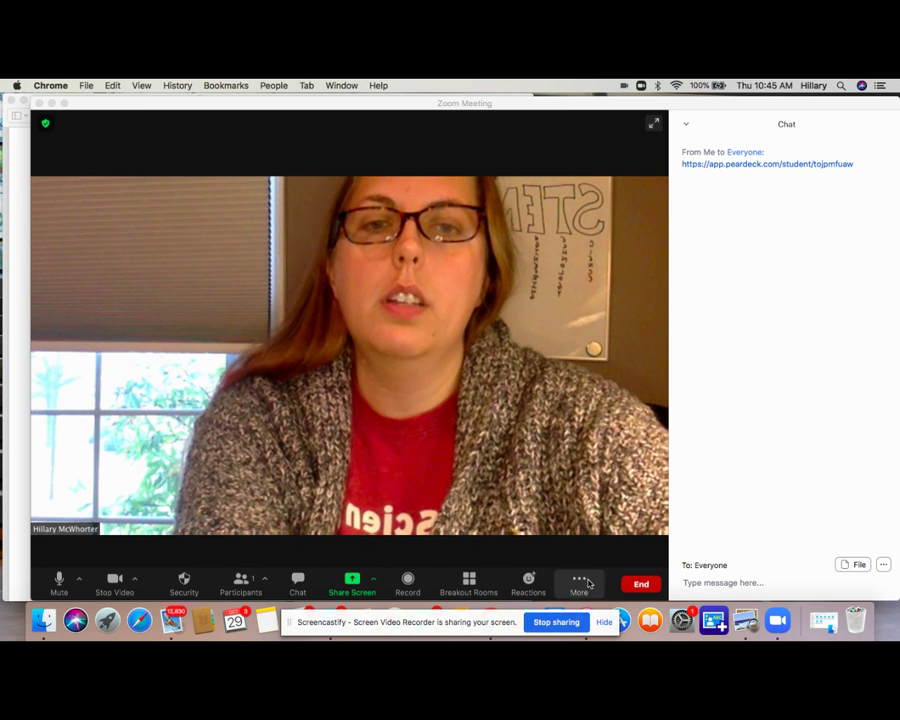